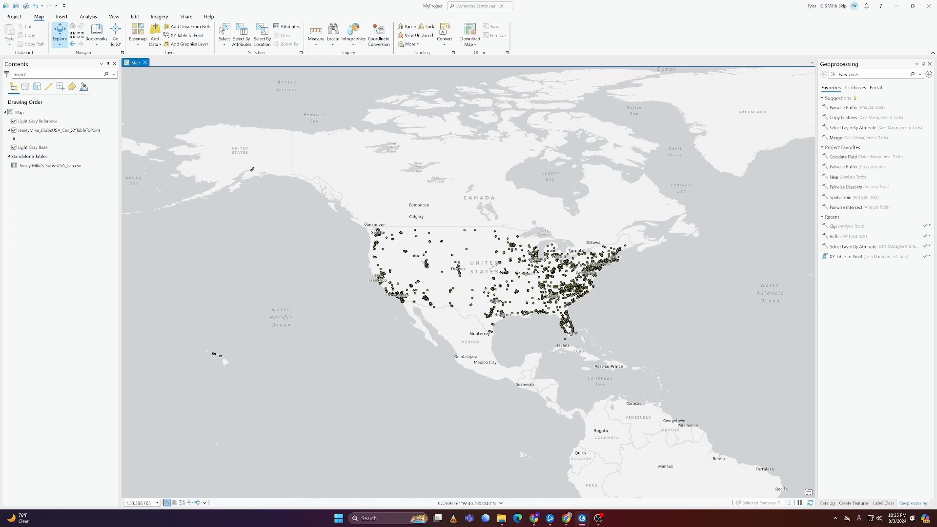
- Select the store points around Salt Lake City, from Logan to Provo, with a rectangle selection
{"action": "scroll", "coordinate": [433, 263], "scroll_direction": "up", "scroll_amount": 3}
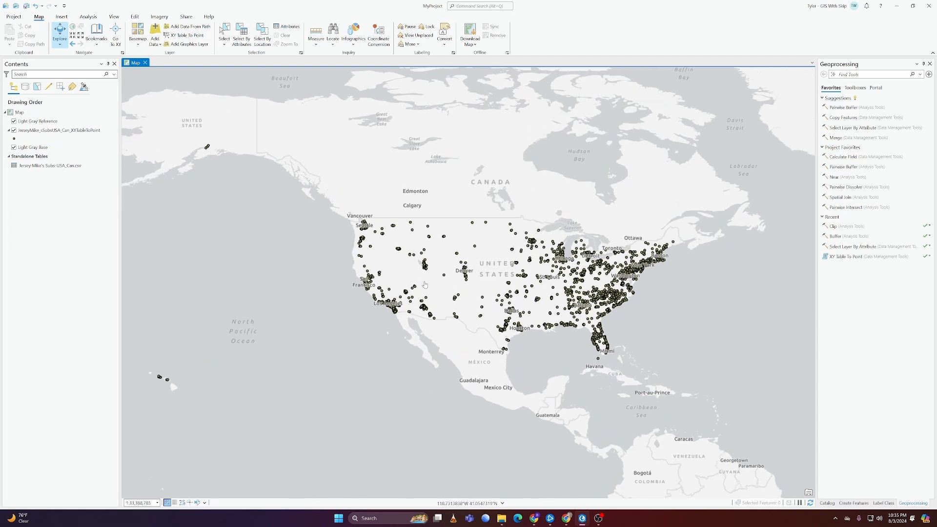
{"action": "scroll", "coordinate": [414, 242], "scroll_direction": "up", "scroll_amount": 6}
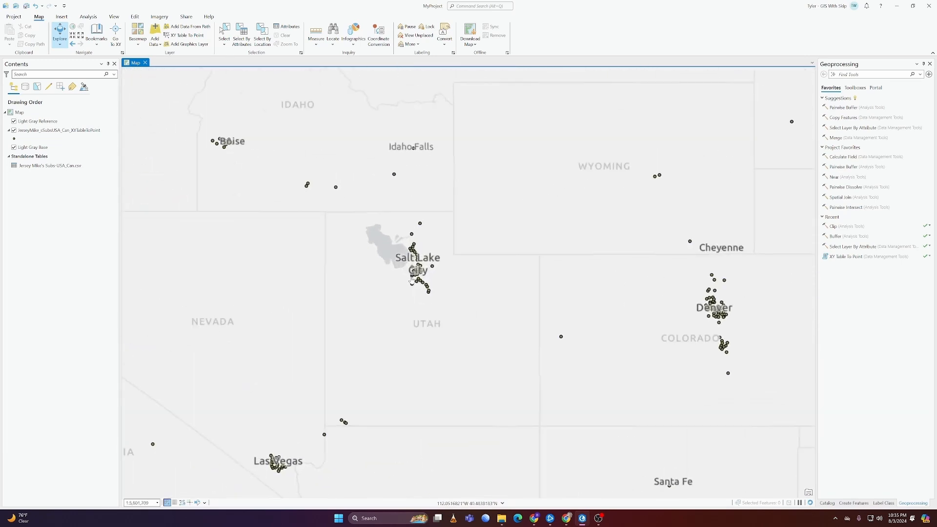
{"action": "scroll", "coordinate": [413, 278], "scroll_direction": "up", "scroll_amount": 3}
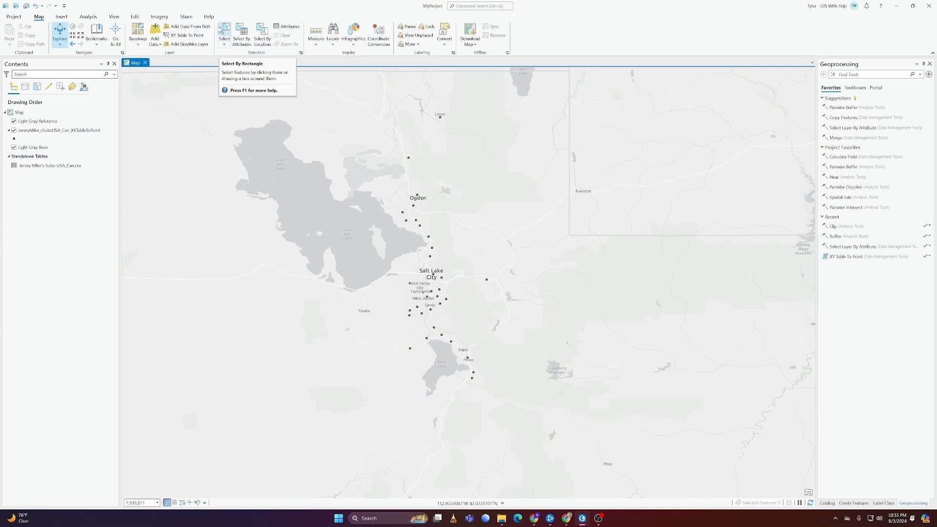
{"action": "left_click", "coordinate": [229, 47]}
{"action": "left_click", "coordinate": [229, 46]}
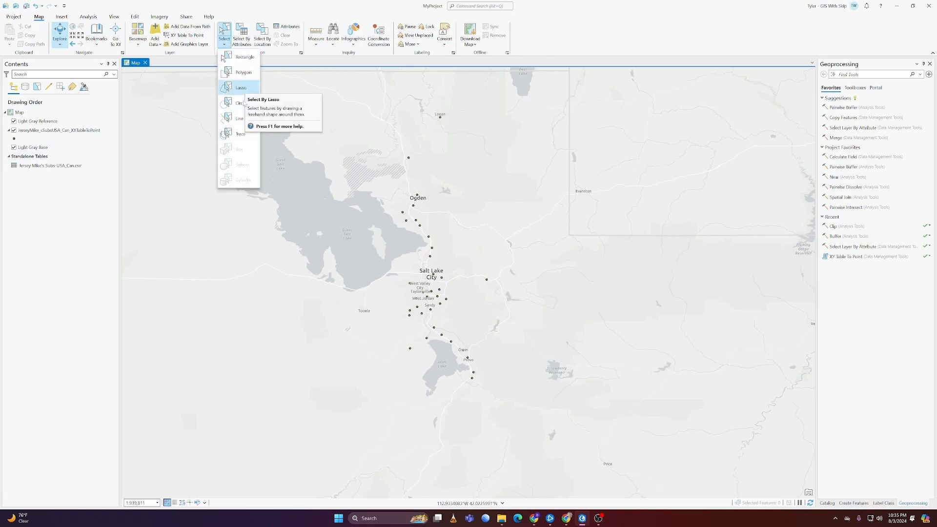
{"action": "left_click", "coordinate": [242, 58]}
{"action": "left_click_drag", "start_coordinate": [343, 94], "coordinate": [516, 415]}
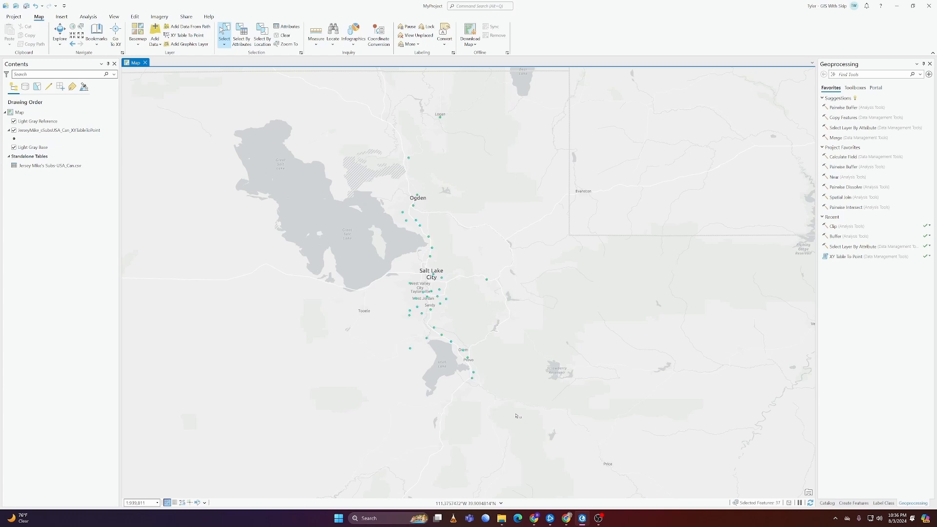
- Make a new layer from the selected store points and hide the original XYTableToPoint layer
{"action": "right_click", "coordinate": [76, 130]}
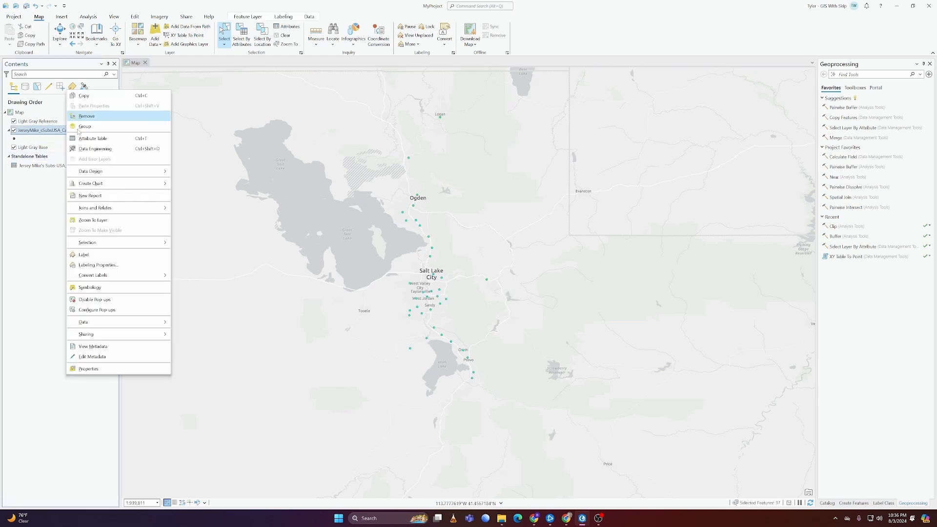
{"action": "left_click", "coordinate": [42, 131]}
{"action": "right_click", "coordinate": [35, 130]}
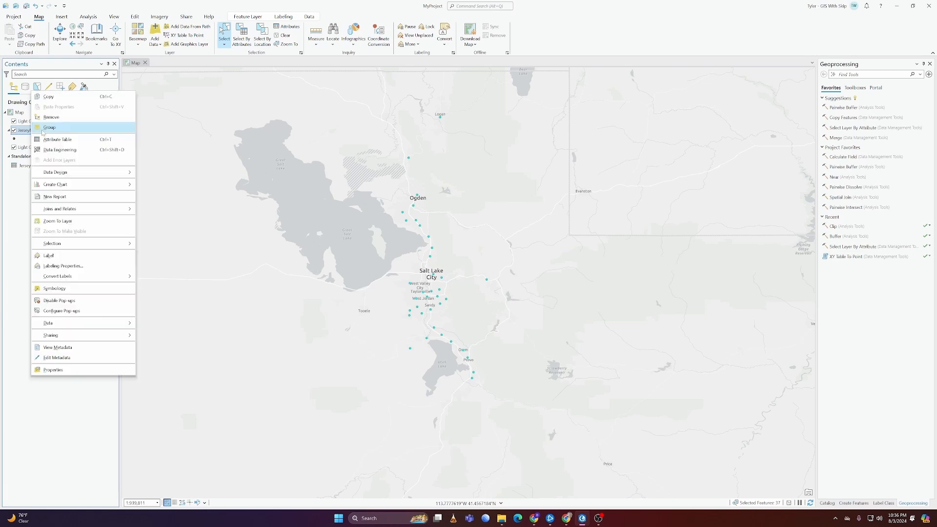
{"action": "mouse_move", "coordinate": [88, 248]}
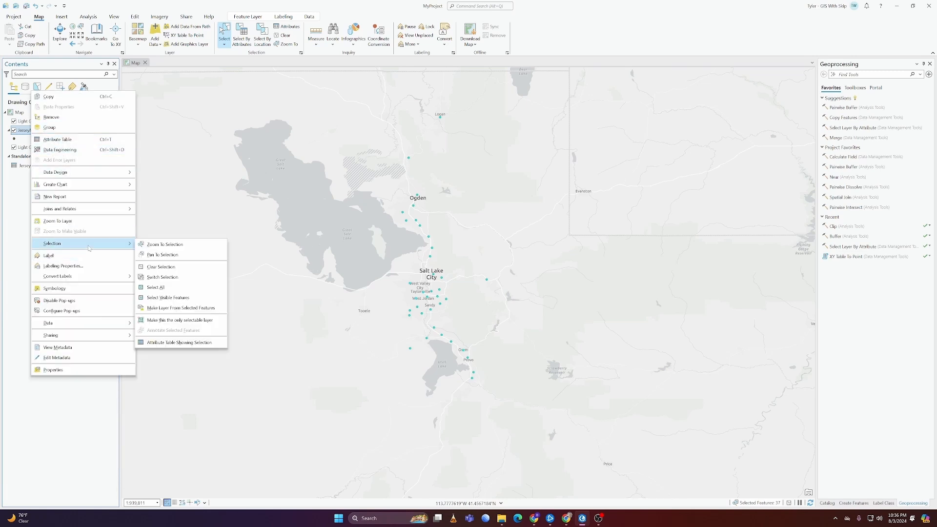
{"action": "left_click", "coordinate": [176, 307]}
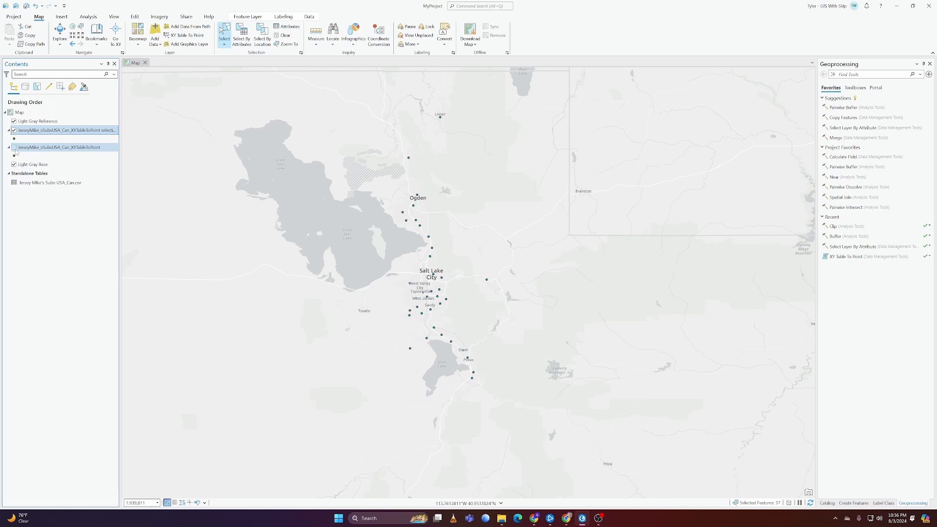
{"action": "scroll", "coordinate": [358, 236], "scroll_direction": "down", "scroll_amount": 5}
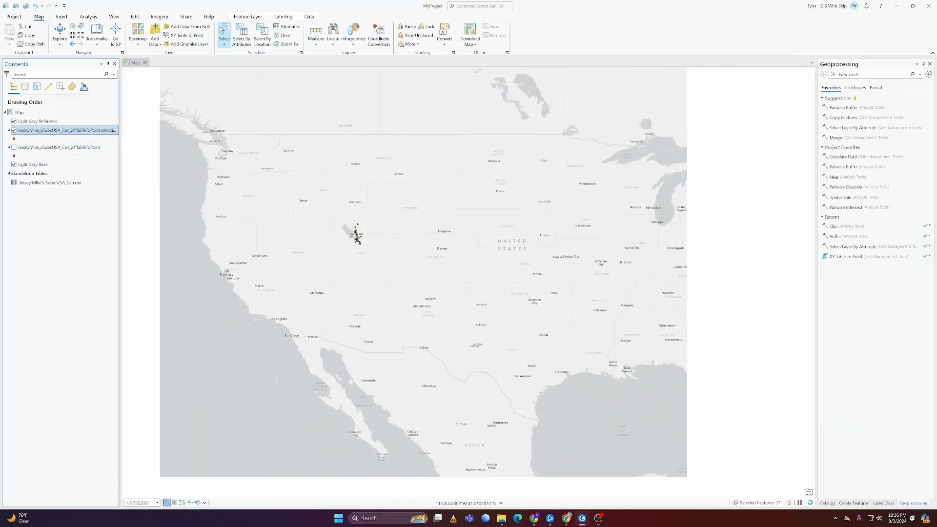
{"action": "scroll", "coordinate": [357, 238], "scroll_direction": "down", "scroll_amount": 2}
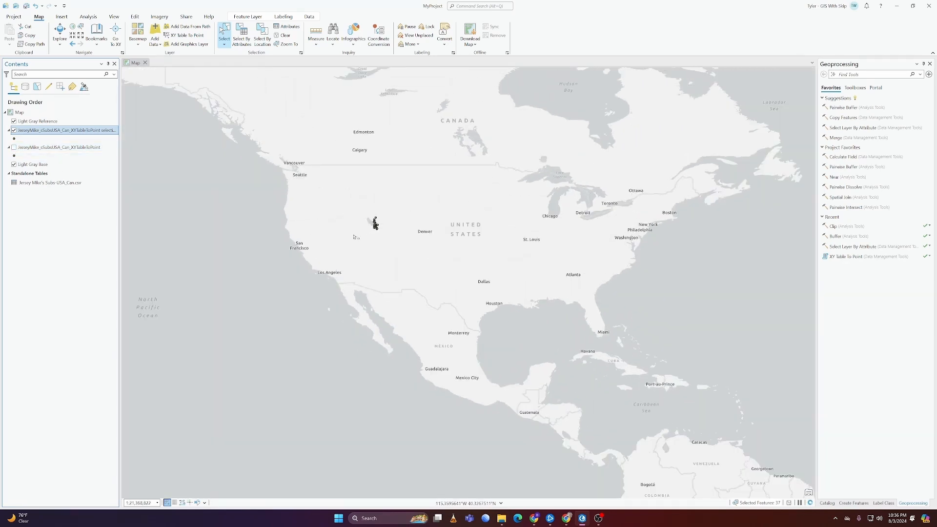
{"action": "scroll", "coordinate": [355, 237], "scroll_direction": "up", "scroll_amount": 5}
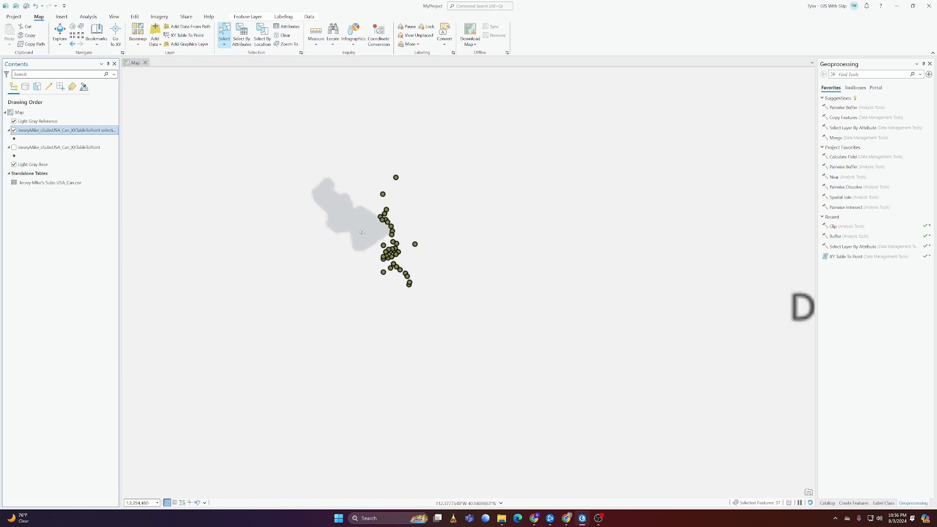
{"action": "scroll", "coordinate": [360, 232], "scroll_direction": "up", "scroll_amount": 1}
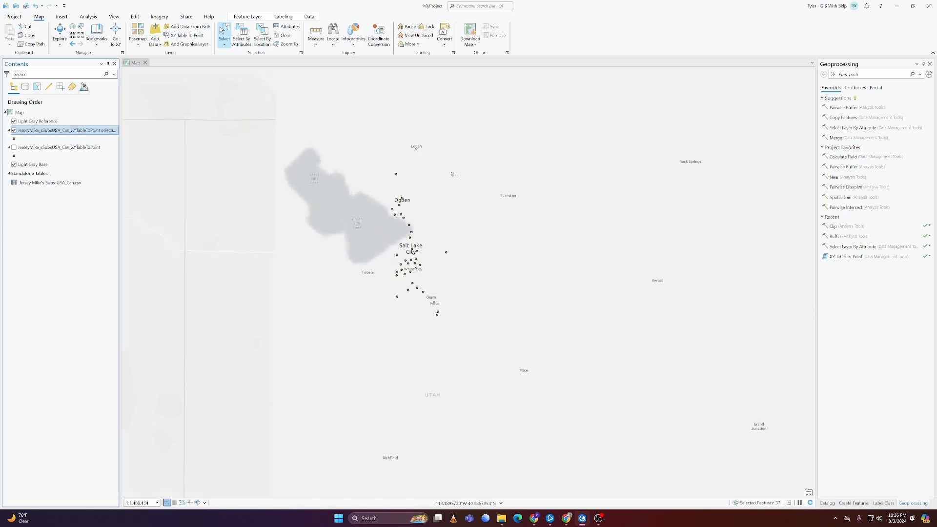
- Remove the selection layer and restore the original point layer to visible with no features selected
{"action": "right_click", "coordinate": [62, 130]}
{"action": "left_click", "coordinate": [80, 155]}
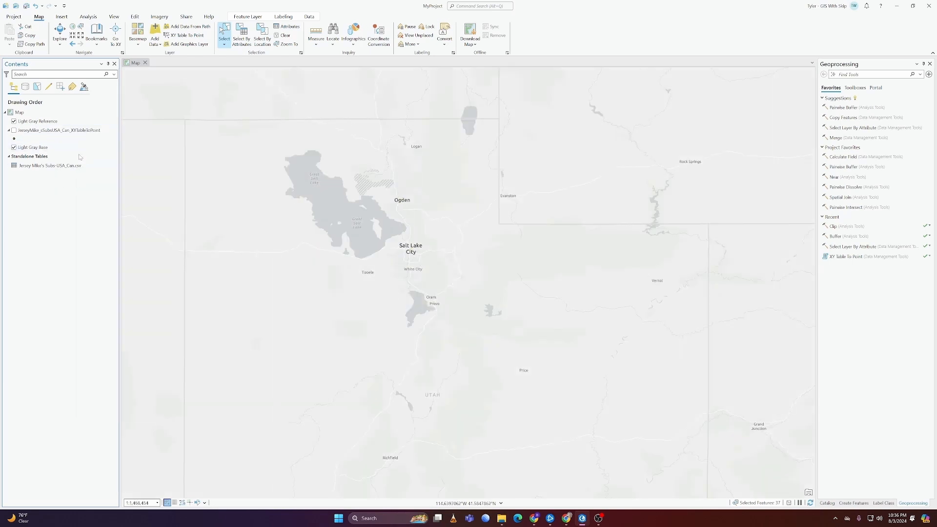
{"action": "left_click", "coordinate": [14, 130]}
{"action": "left_click", "coordinate": [283, 35]}
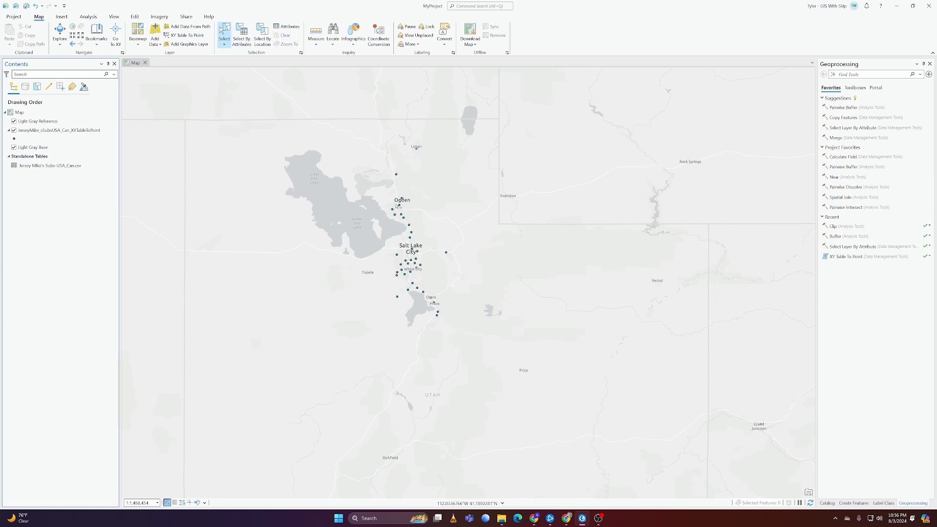
- Select the store points from Logan through Salt Lake City to Provo by drawing a polygon around them
{"action": "scroll", "coordinate": [398, 206], "scroll_direction": "up", "scroll_amount": 2}
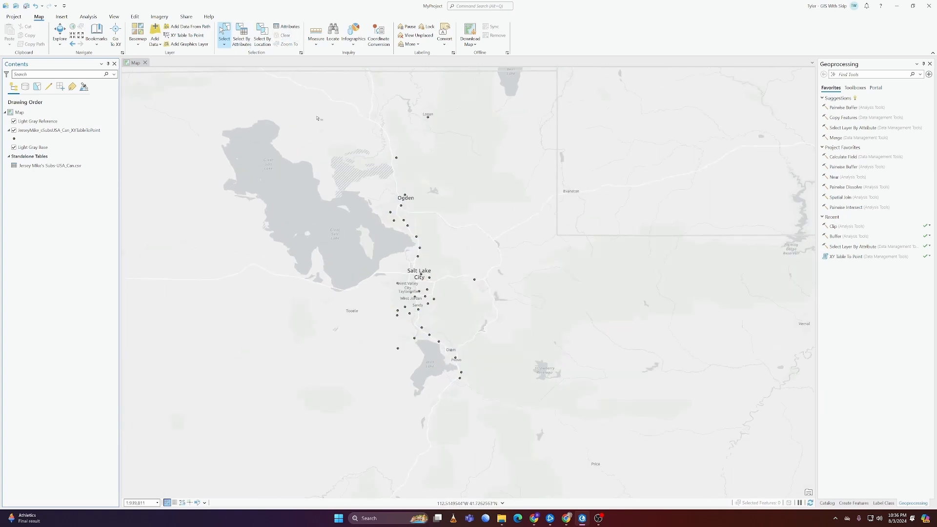
{"action": "left_click", "coordinate": [224, 43]}
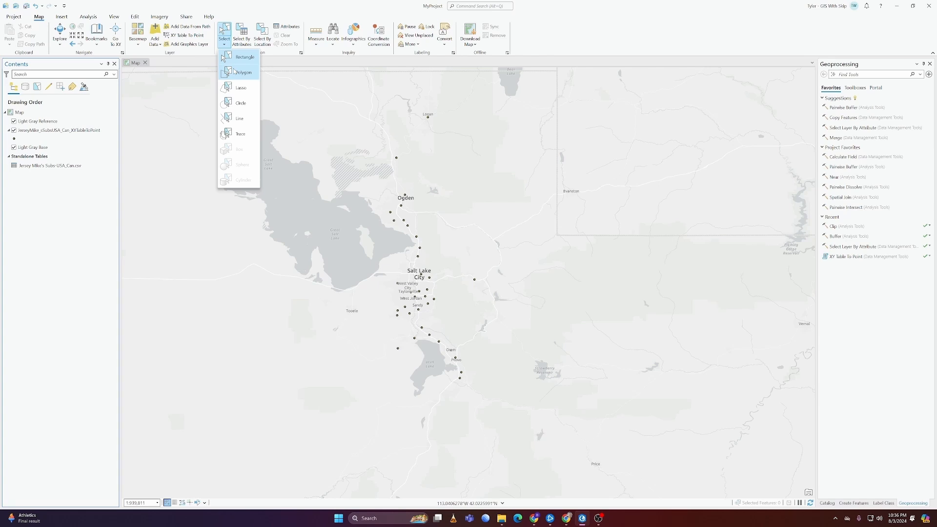
{"action": "left_click", "coordinate": [238, 73]}
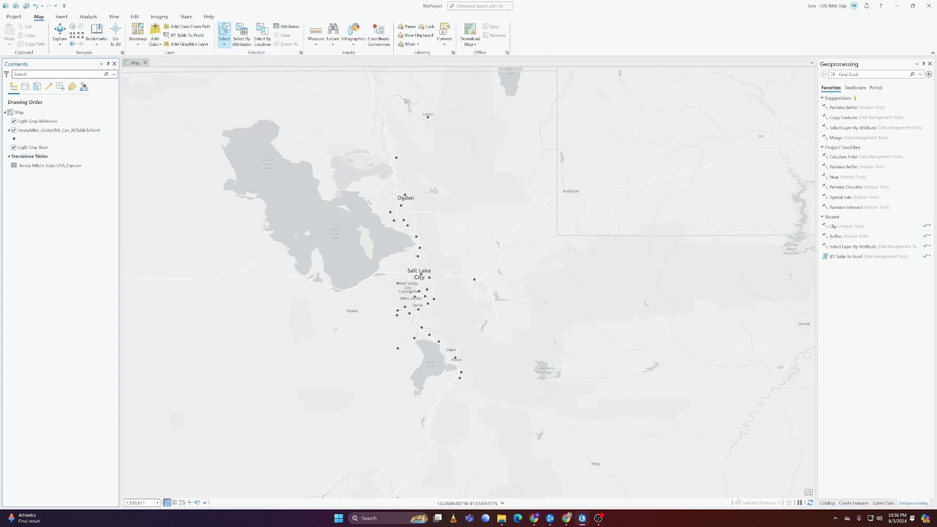
{"action": "left_click", "coordinate": [420, 101]}
{"action": "left_click", "coordinate": [329, 170]}
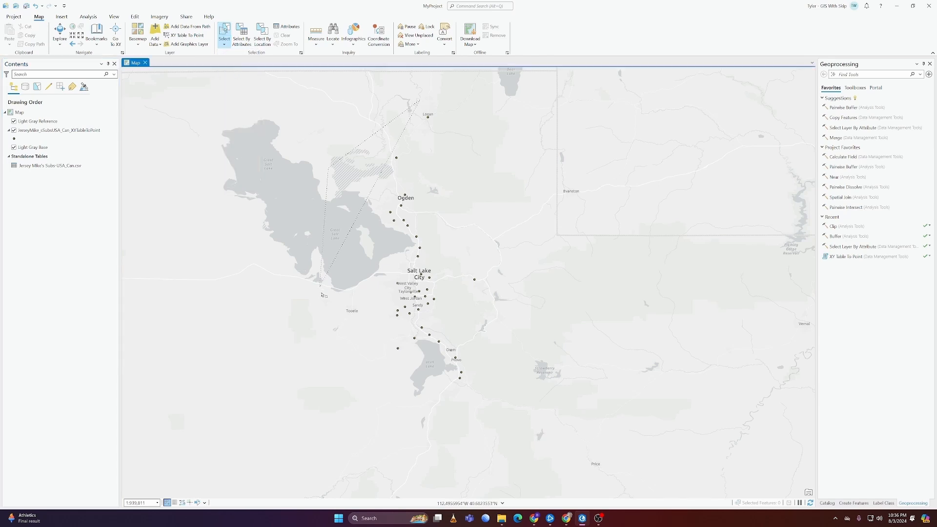
{"action": "left_click", "coordinate": [320, 286]}
{"action": "left_click", "coordinate": [396, 419]}
{"action": "left_click", "coordinate": [503, 416]}
{"action": "left_click", "coordinate": [545, 305]}
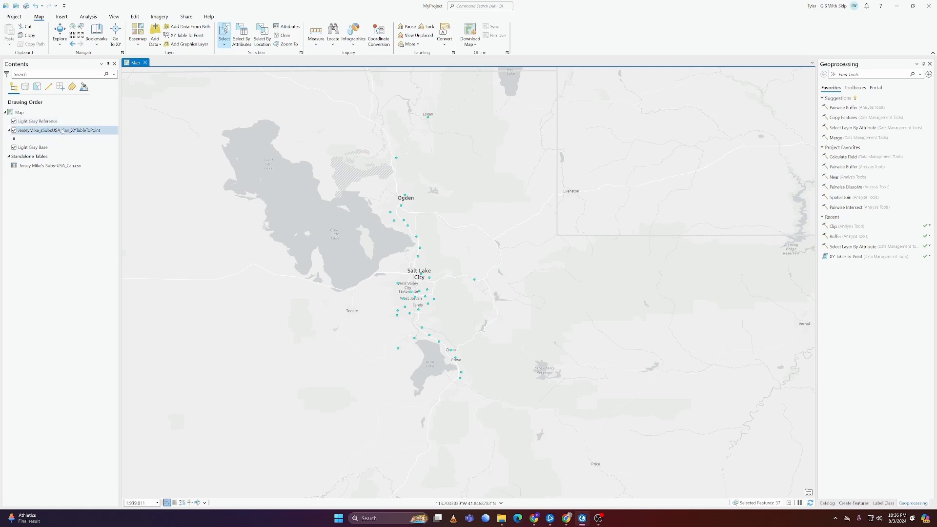
- Make a layer from the polygon-selected points and turn off the original XYTableToPoint layer
{"action": "right_click", "coordinate": [35, 129]}
{"action": "mouse_move", "coordinate": [98, 242]}
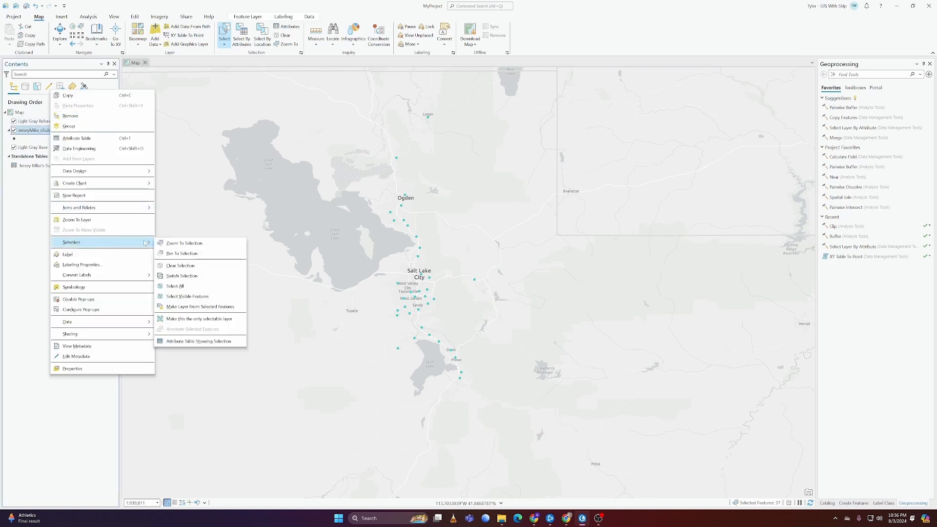
{"action": "left_click", "coordinate": [190, 307]}
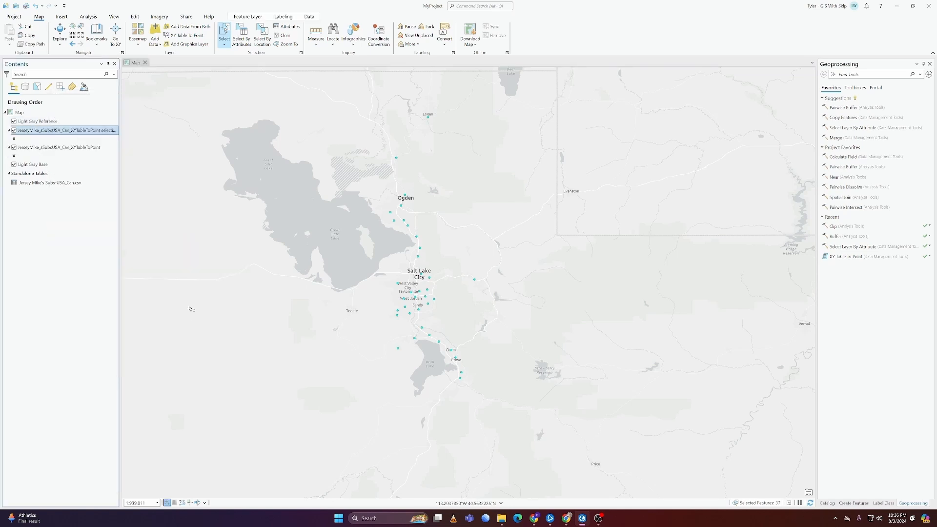
{"action": "left_click", "coordinate": [14, 146]}
{"action": "scroll", "coordinate": [306, 227], "scroll_direction": "down", "scroll_amount": 5}
{"action": "scroll", "coordinate": [357, 258], "scroll_direction": "up", "scroll_amount": 3}
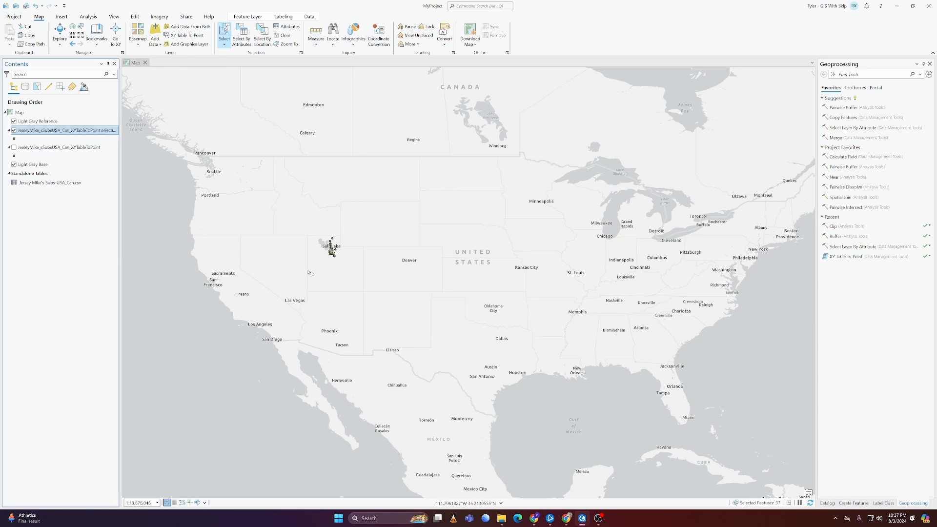
- Switch visibility from the selection layer back to the original point layer and clear the selected features
{"action": "right_click", "coordinate": [32, 131]}
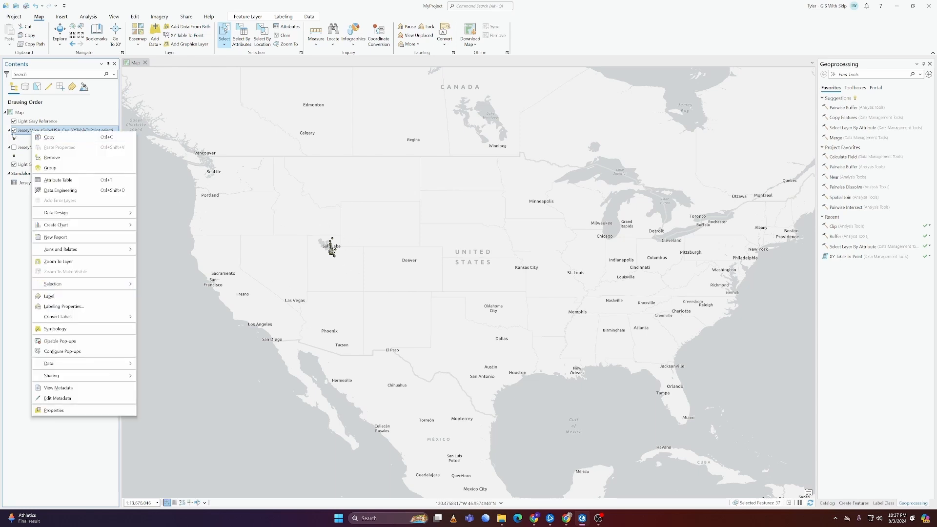
{"action": "left_click", "coordinate": [13, 130]}
{"action": "left_click", "coordinate": [13, 147]}
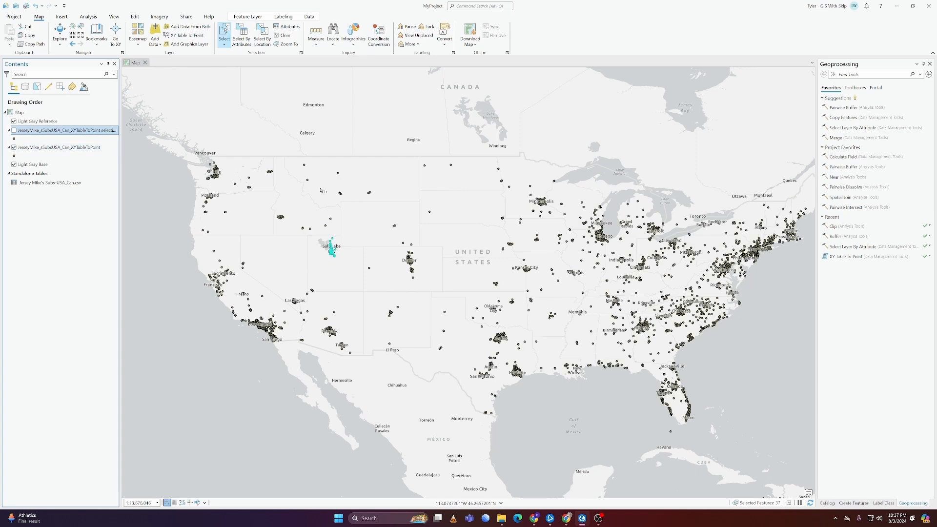
{"action": "scroll", "coordinate": [223, 164], "scroll_direction": "down", "scroll_amount": 3}
{"action": "scroll", "coordinate": [411, 262], "scroll_direction": "down", "scroll_amount": 2}
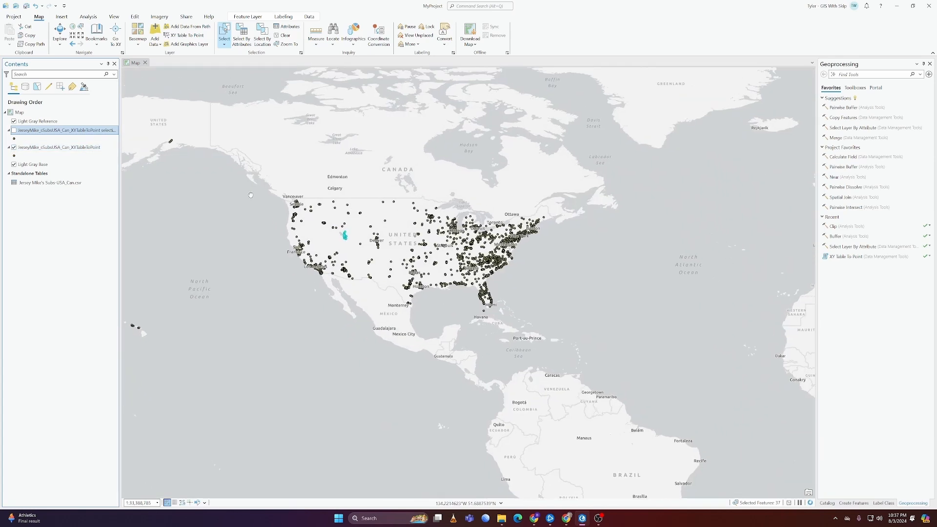
{"action": "left_click", "coordinate": [284, 35]}
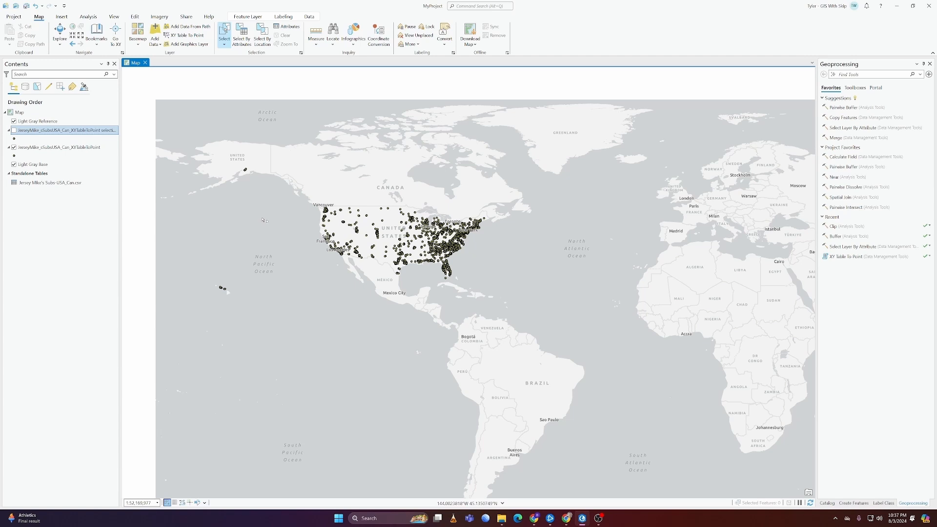
- Open the attribute table of the original XYTableToPoint layer to examine its fields alongside the map
{"action": "left_click", "coordinate": [56, 148]}
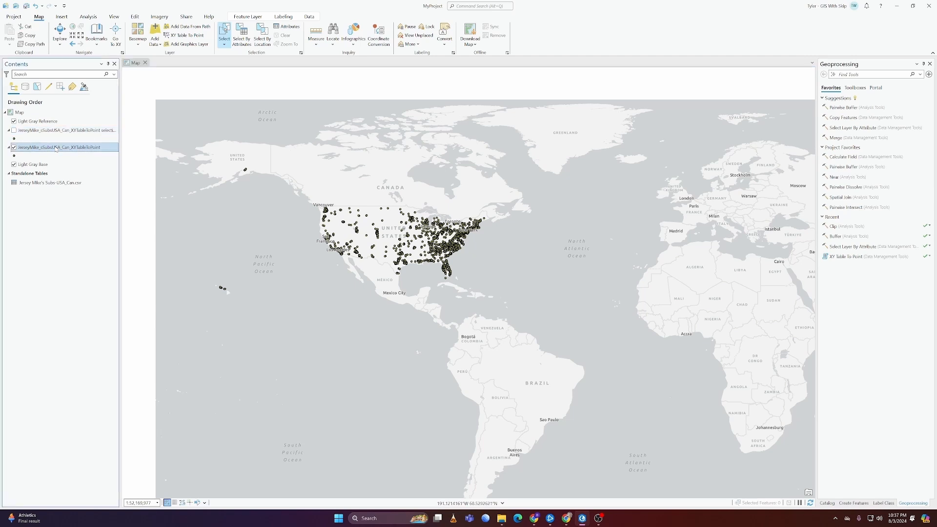
{"action": "right_click", "coordinate": [56, 148]}
{"action": "left_click", "coordinate": [82, 196]}
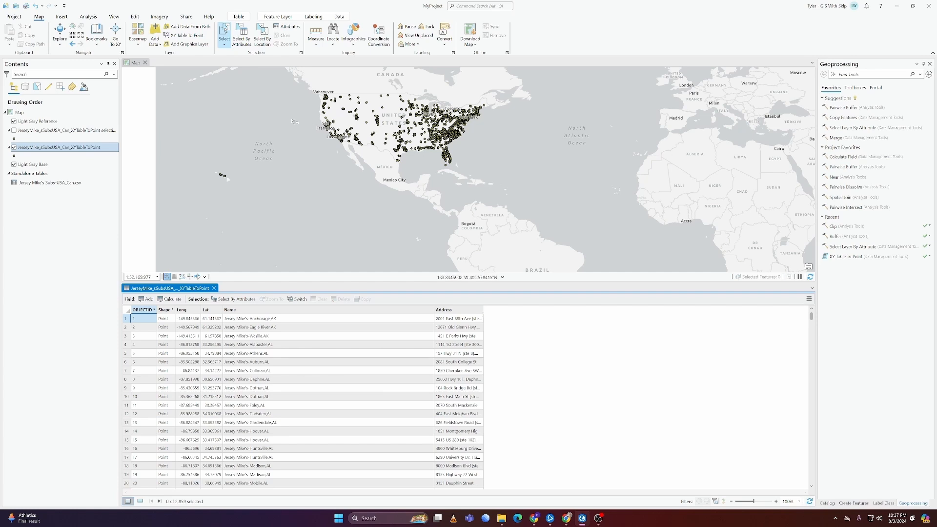
{"action": "left_click_drag", "start_coordinate": [321, 159], "coordinate": [348, 199]}
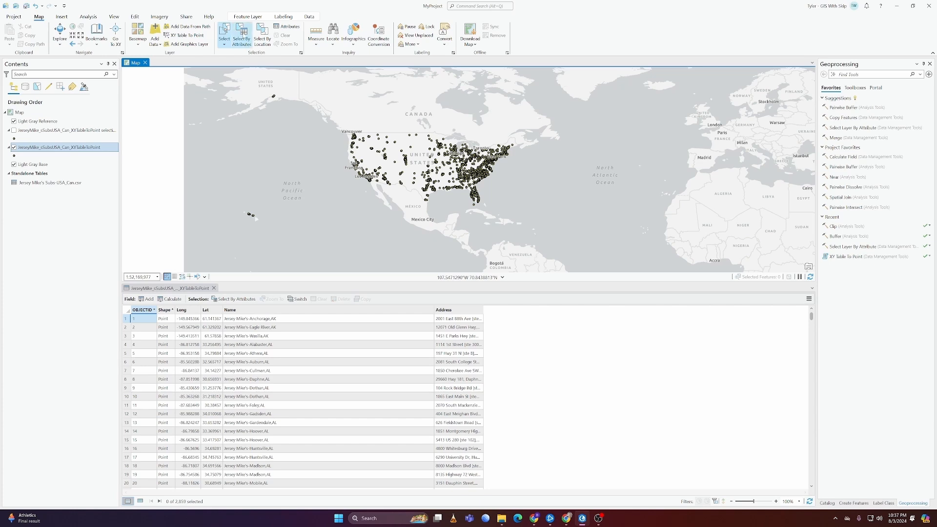
- Open Select By Attributes for the original point layer and remove the existing Address clause from the expression
{"action": "left_click", "coordinate": [242, 39]}
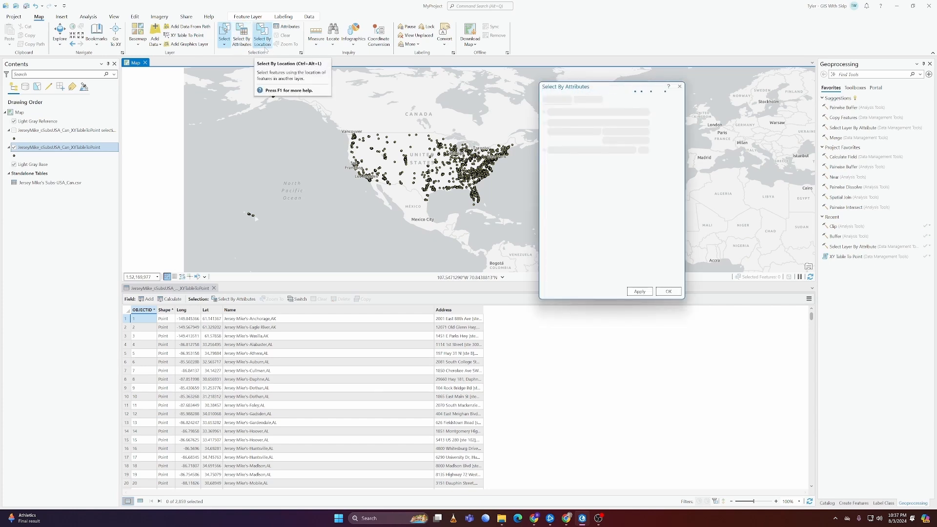
{"action": "left_click_drag", "start_coordinate": [568, 89], "coordinate": [488, 119]}
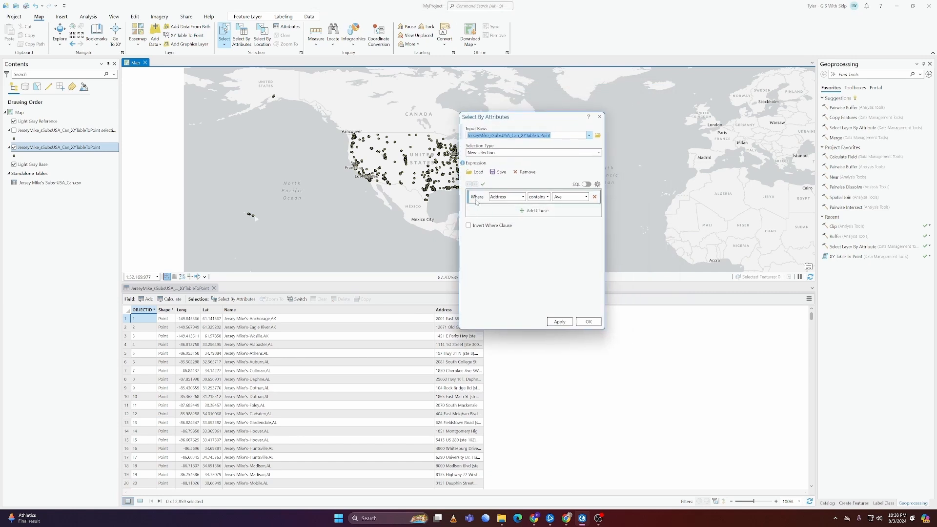
{"action": "left_click", "coordinate": [515, 200]}
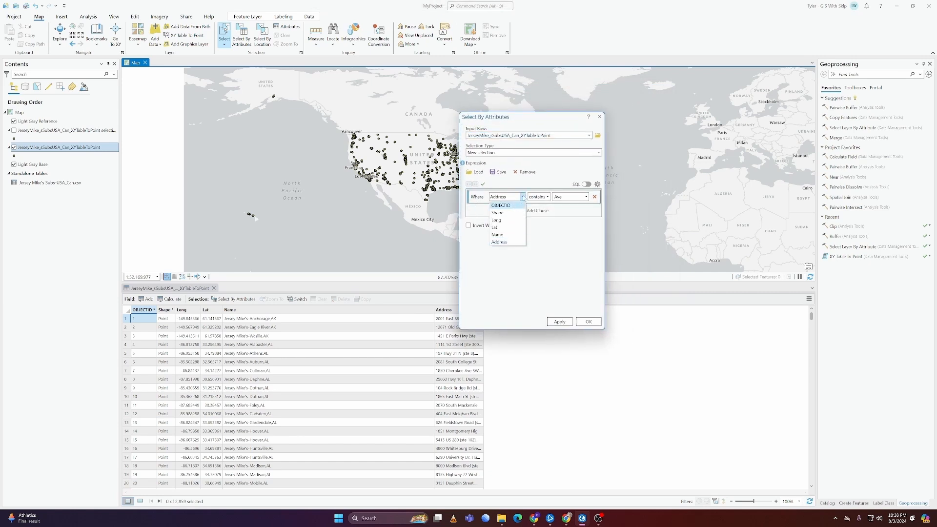
{"action": "left_click", "coordinate": [523, 197]}
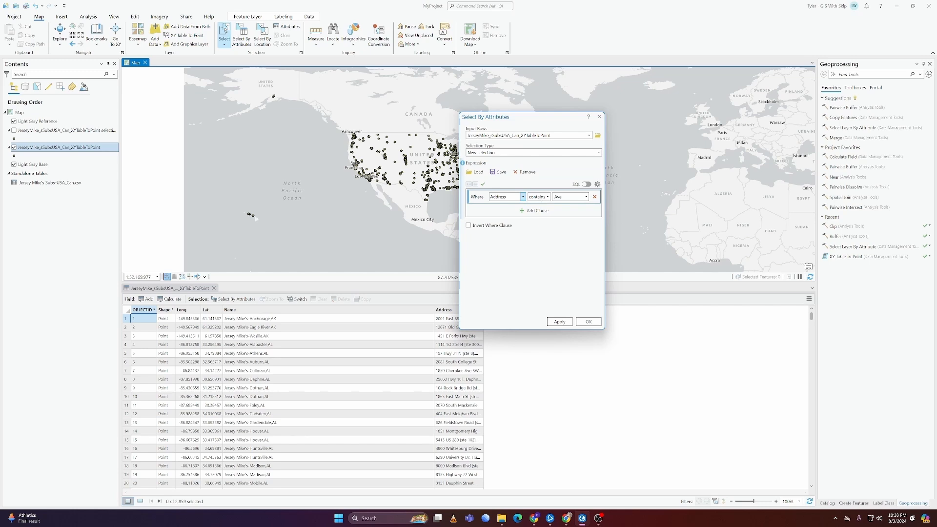
{"action": "left_click", "coordinate": [594, 197]}
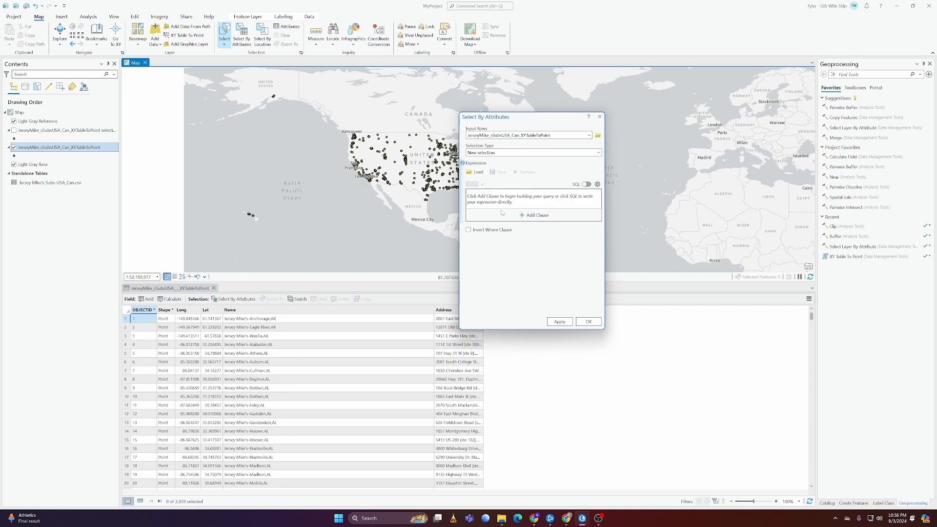
- Select the points in the original XYTableToPoint layer whose Address contains the text "Ave", using a new selection
{"action": "left_click", "coordinate": [533, 218]}
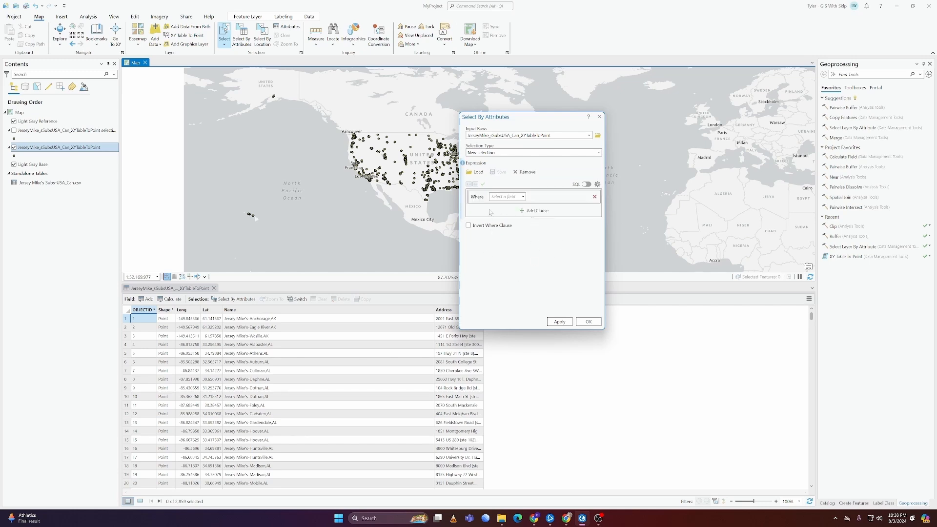
{"action": "left_click", "coordinate": [521, 197]}
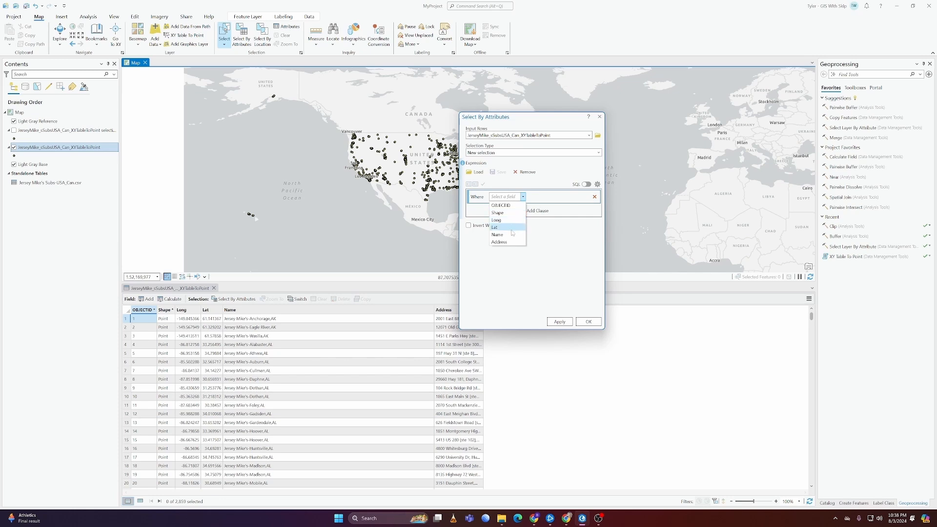
{"action": "left_click", "coordinate": [499, 242]}
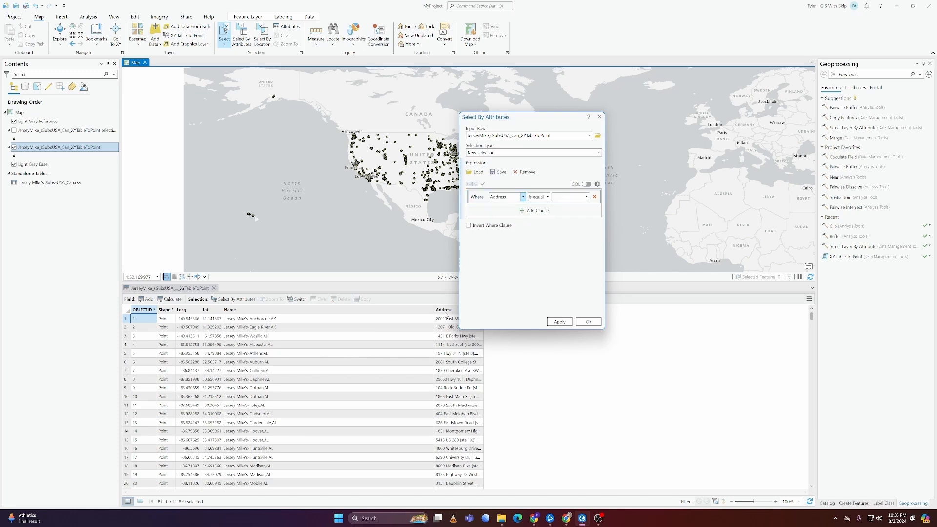
{"action": "left_click", "coordinate": [546, 197]}
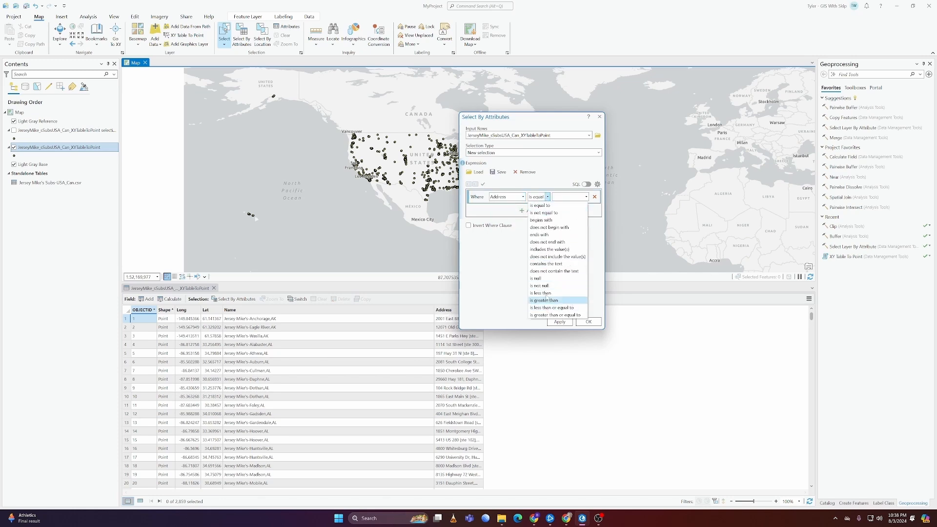
{"action": "left_click", "coordinate": [545, 264]}
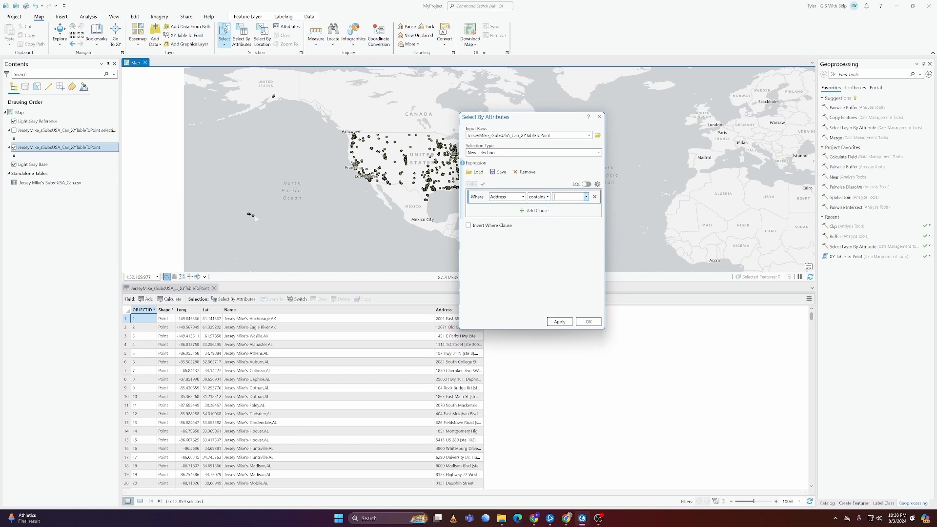
{"action": "type", "text": "Ave"}
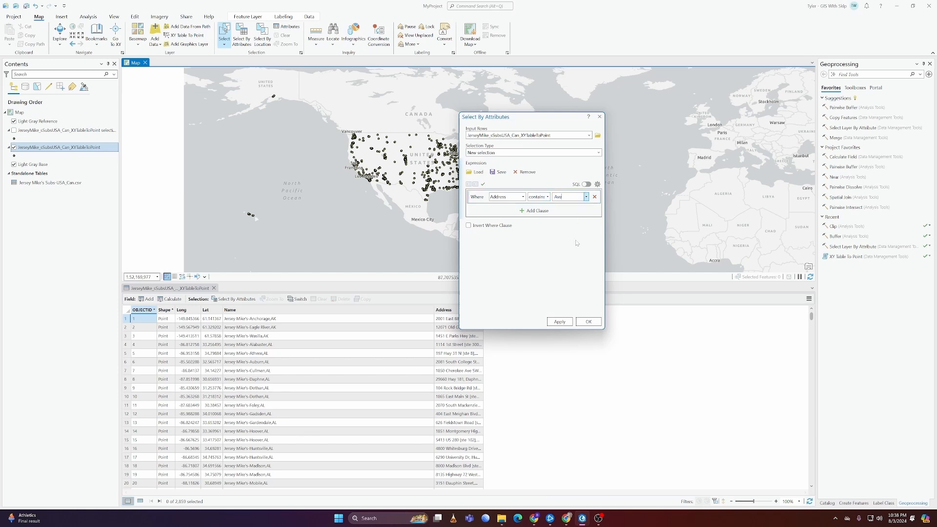
{"action": "left_click", "coordinate": [559, 322]}
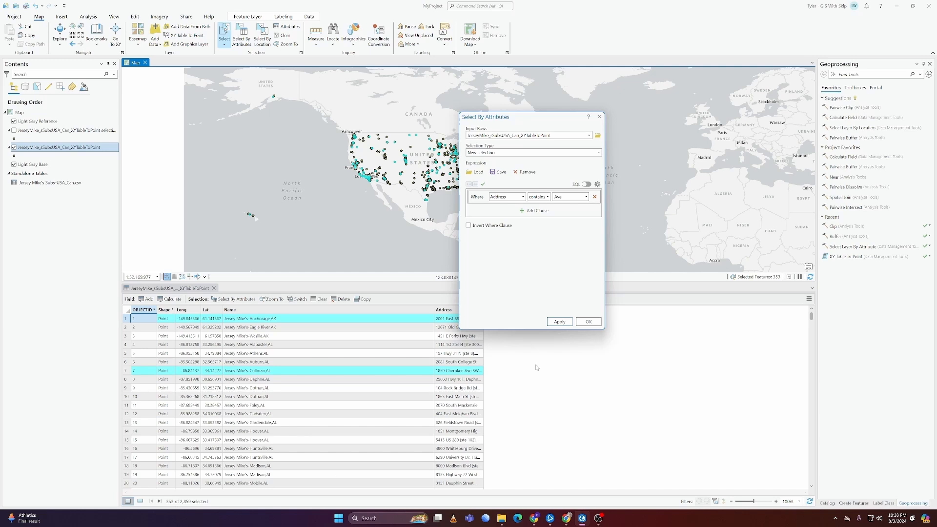
{"action": "left_click", "coordinate": [586, 323]}
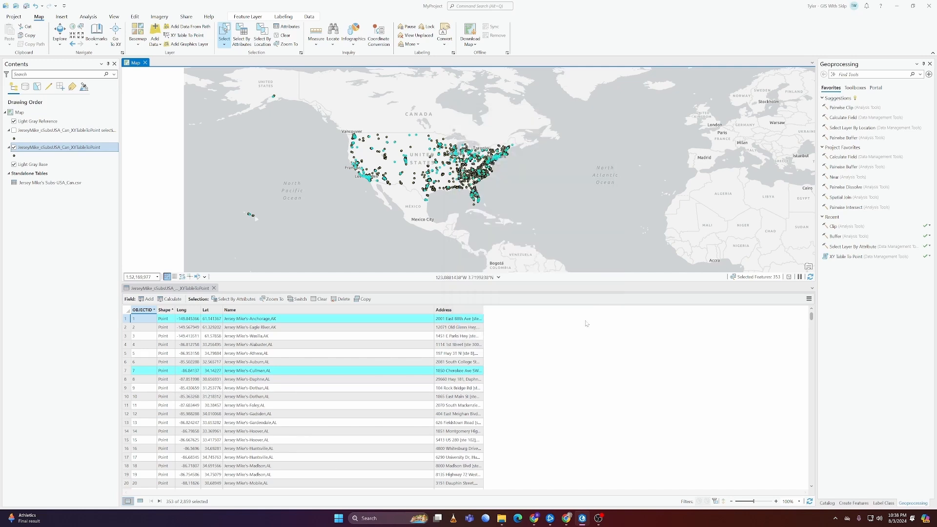
- Make a layer from the points selected by address and turn off the original point layer to view the new layer alone
{"action": "right_click", "coordinate": [35, 147]}
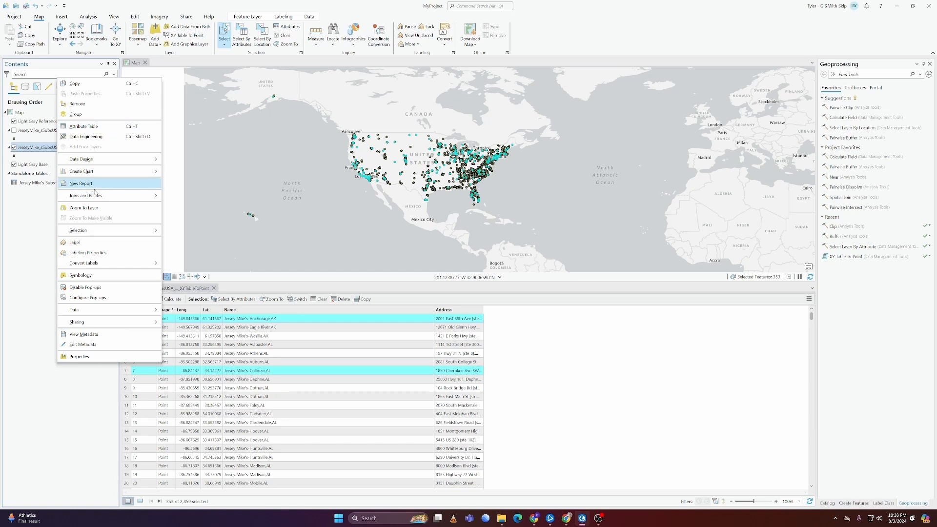
{"action": "mouse_move", "coordinate": [98, 231]}
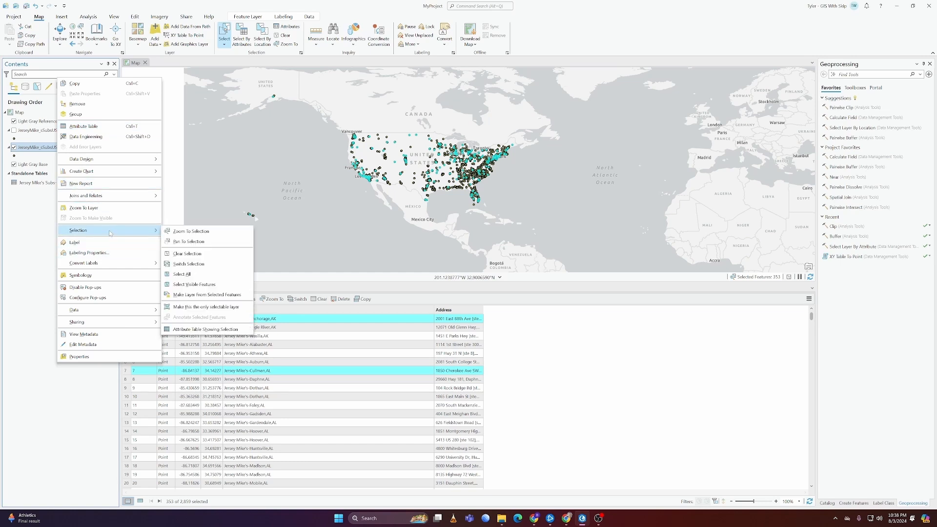
{"action": "left_click", "coordinate": [196, 294]}
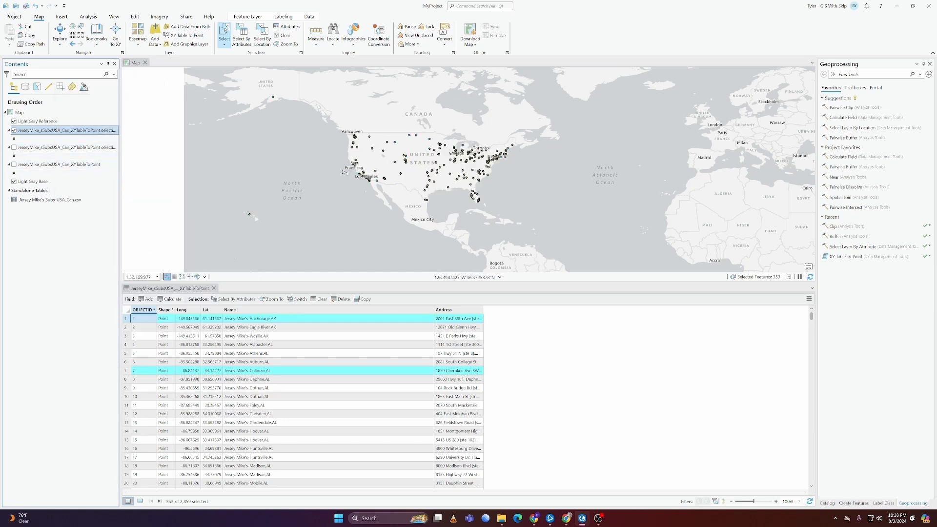
{"action": "left_click", "coordinate": [319, 138]}
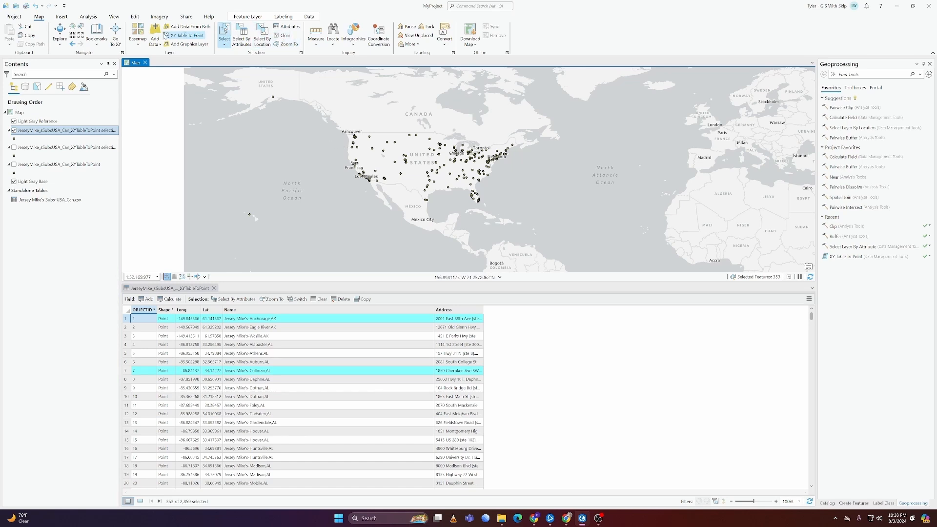
{"action": "left_click", "coordinate": [59, 35]}
{"action": "left_click_drag", "start_coordinate": [360, 145], "coordinate": [364, 148]}
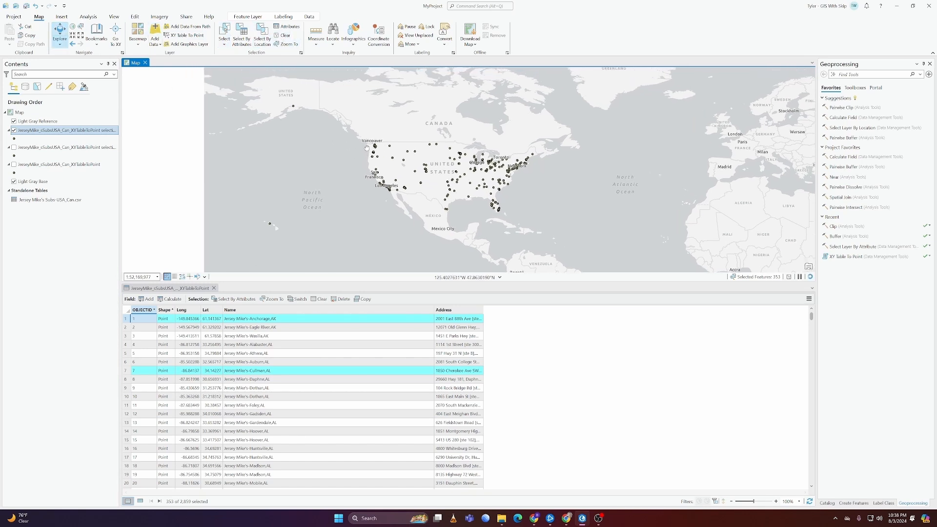